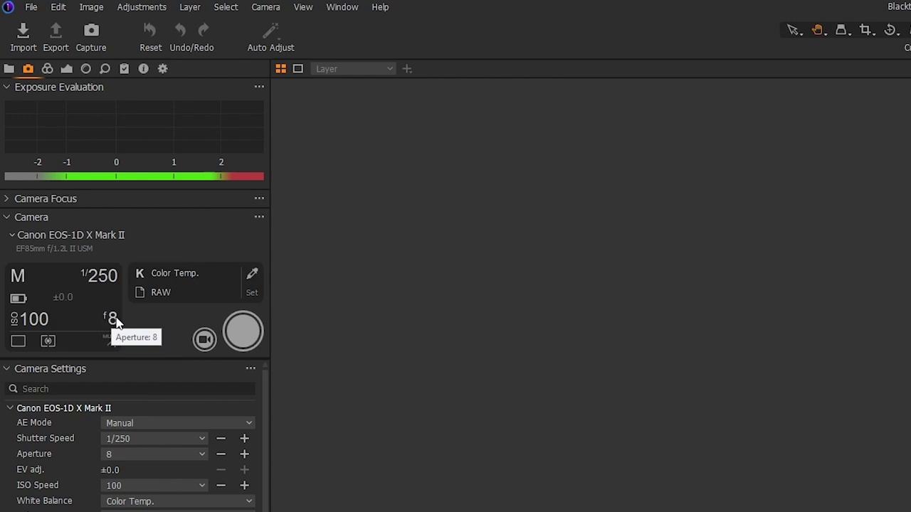
Step: Change the tethered camera's aperture from f/8 to f/2
click(112, 319)
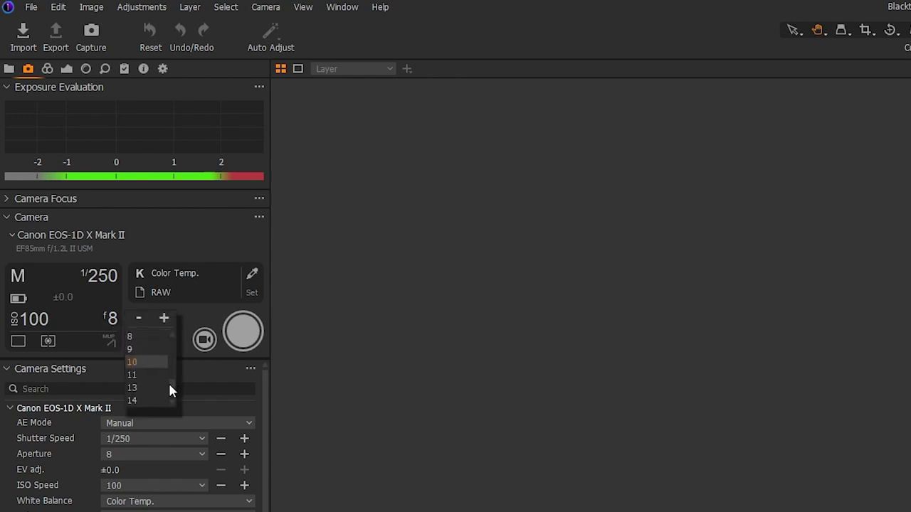
drag(170, 385, 158, 357)
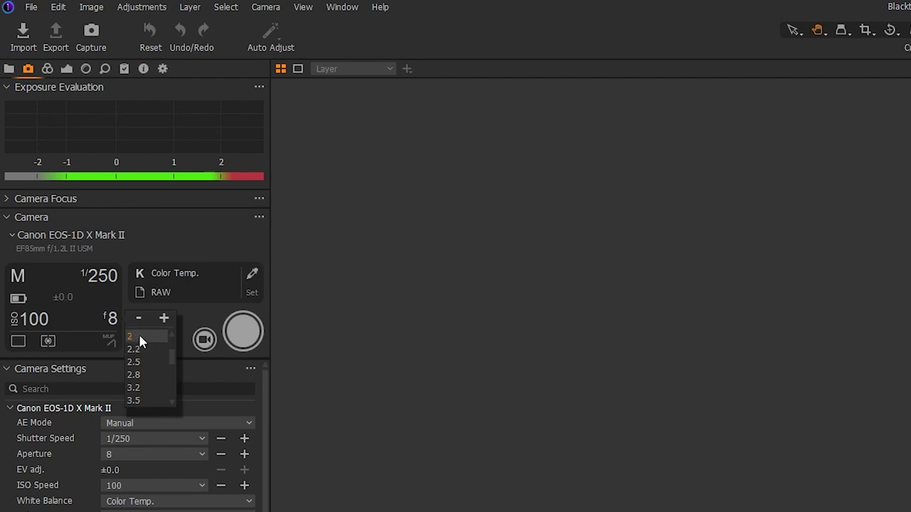
click(137, 337)
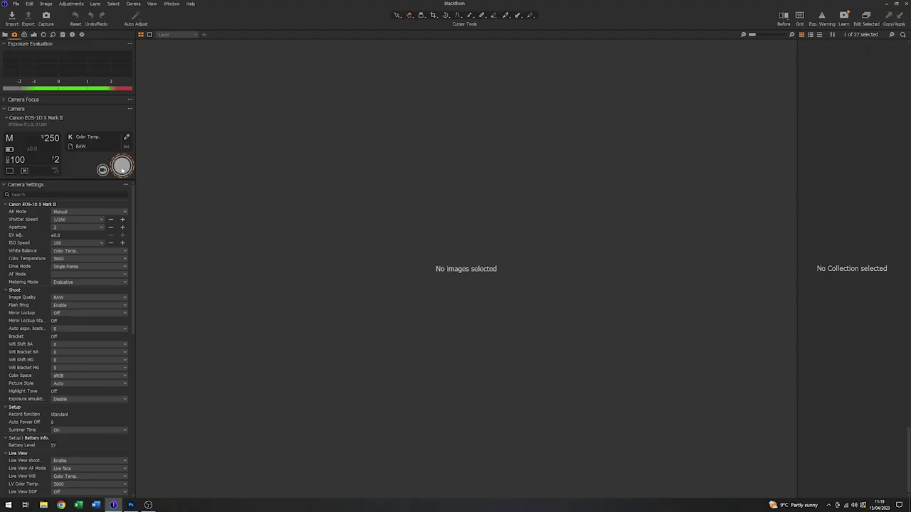
Step: Shoot a frame with the tethered camera, producing the dark Blackthorn10987.CR2
click(123, 168)
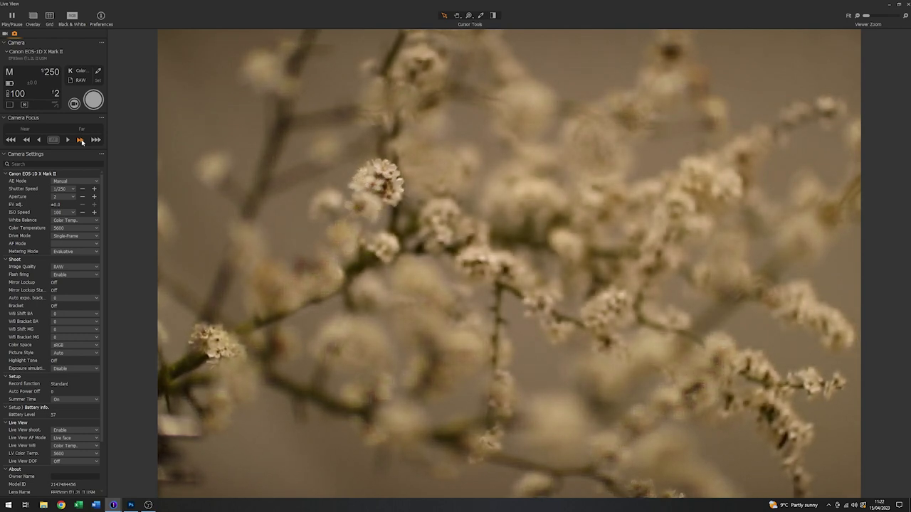
Step: Shift the Live View focus farther twice until the blossom clusters are sharp
click(81, 140)
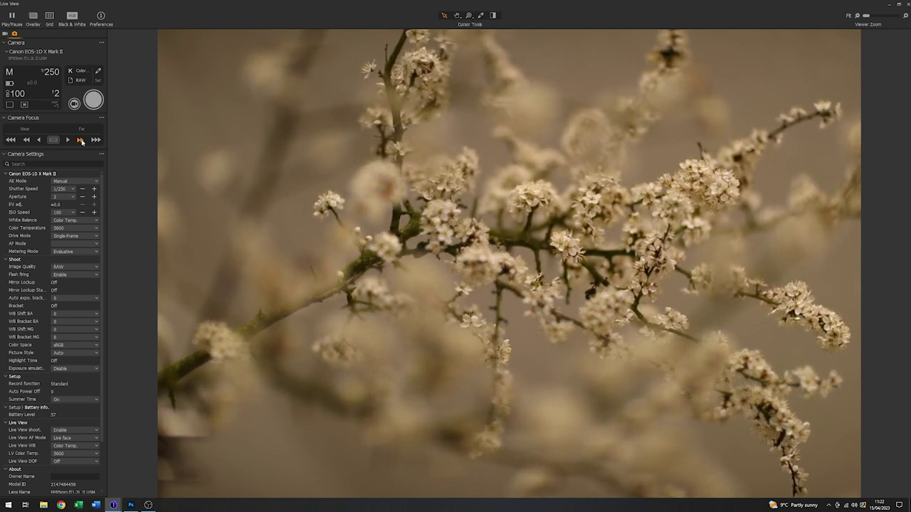
click(81, 140)
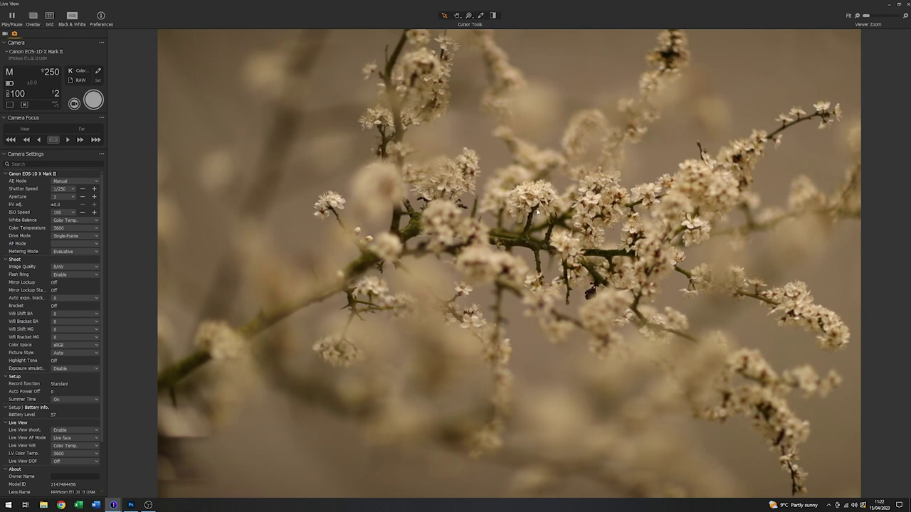
Step: Magnify Live View to 200% and pan to the central blossom cluster
click(906, 17)
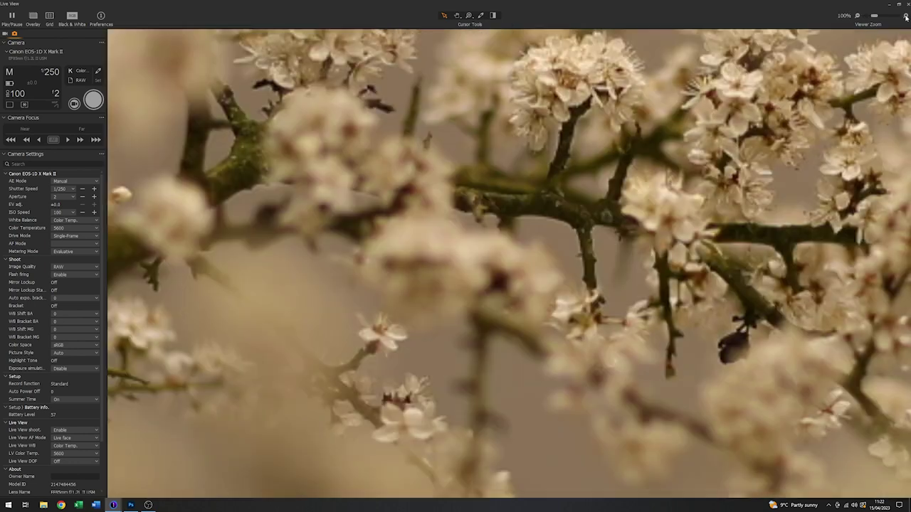
click(906, 17)
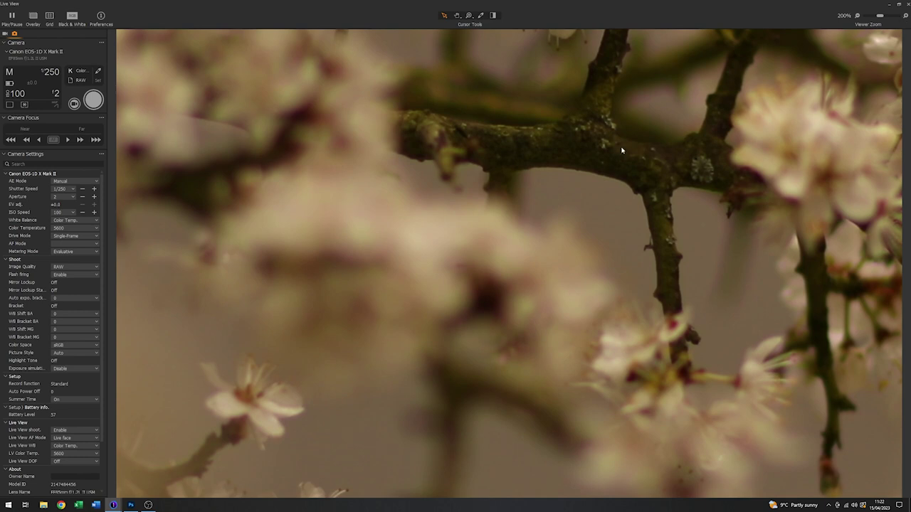
click(458, 16)
drag(607, 106, 513, 304)
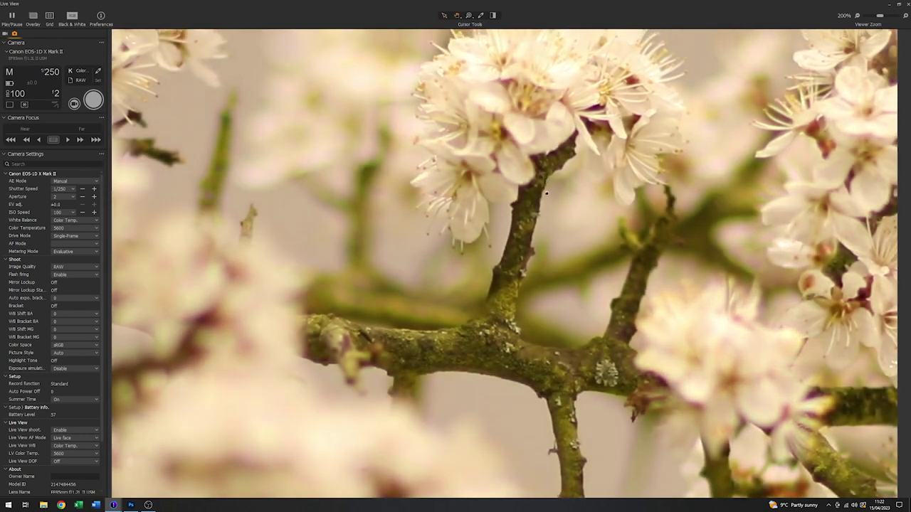
drag(546, 193, 532, 242)
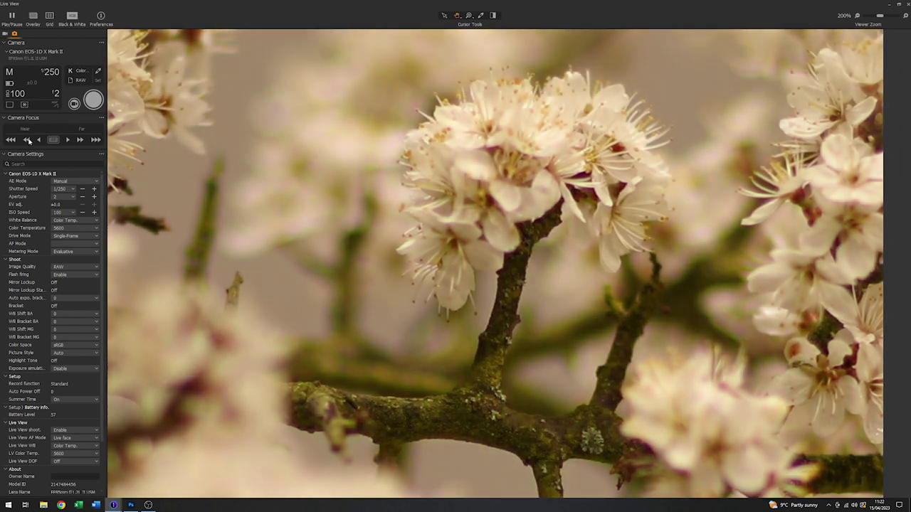
Step: Fine-tune focus with Near/Far nudges, then zoom Live View back to Fit
click(28, 140)
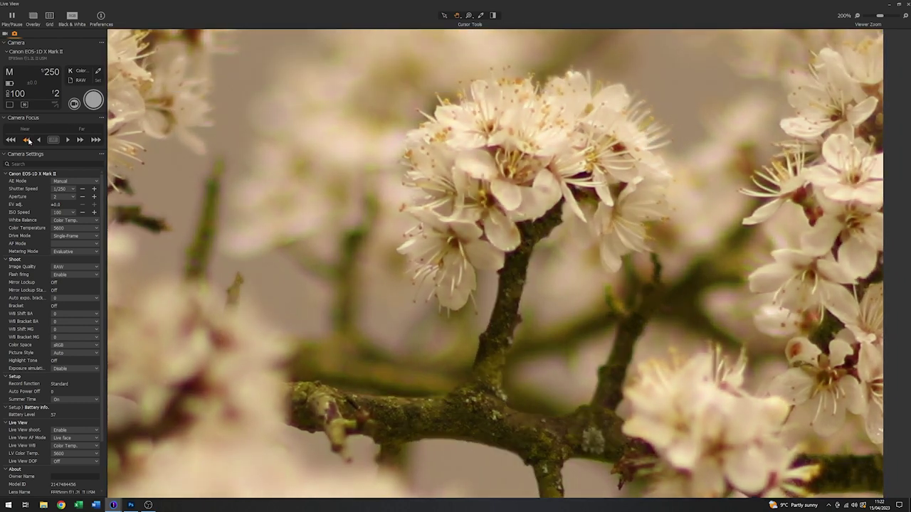
click(80, 141)
click(80, 140)
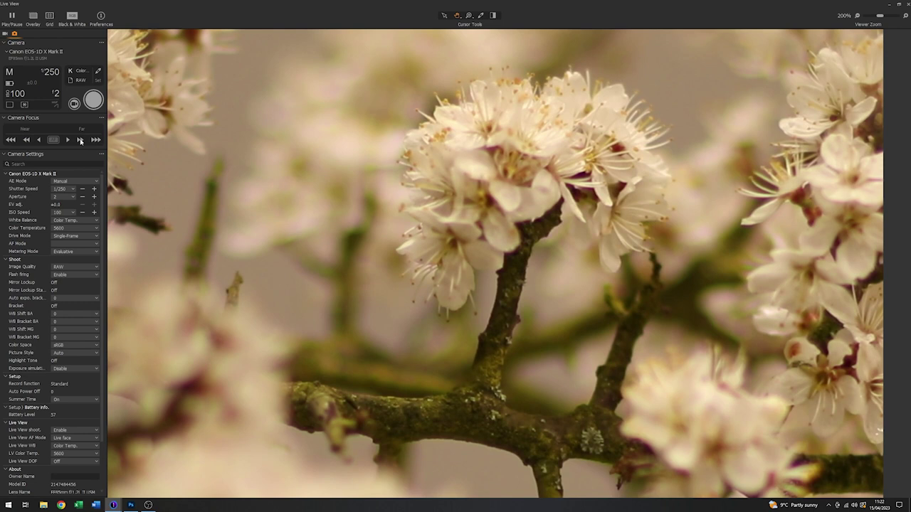
click(28, 140)
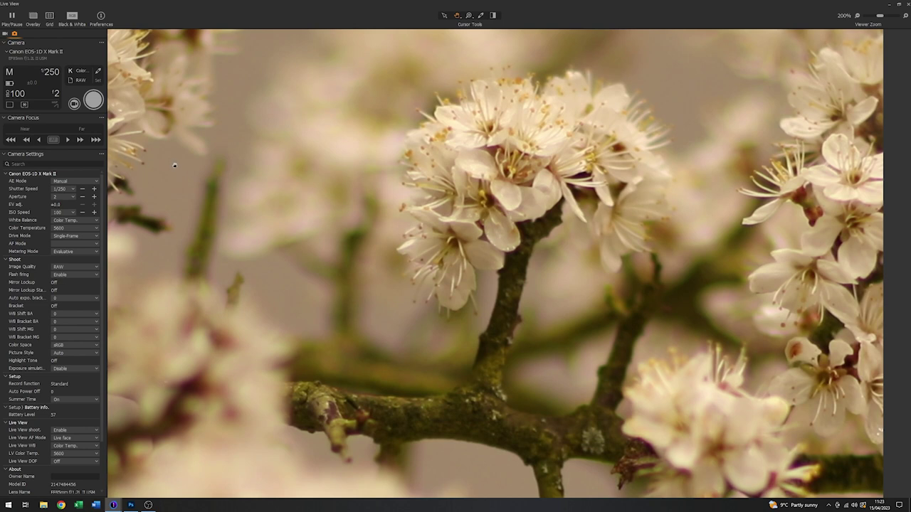
click(857, 16)
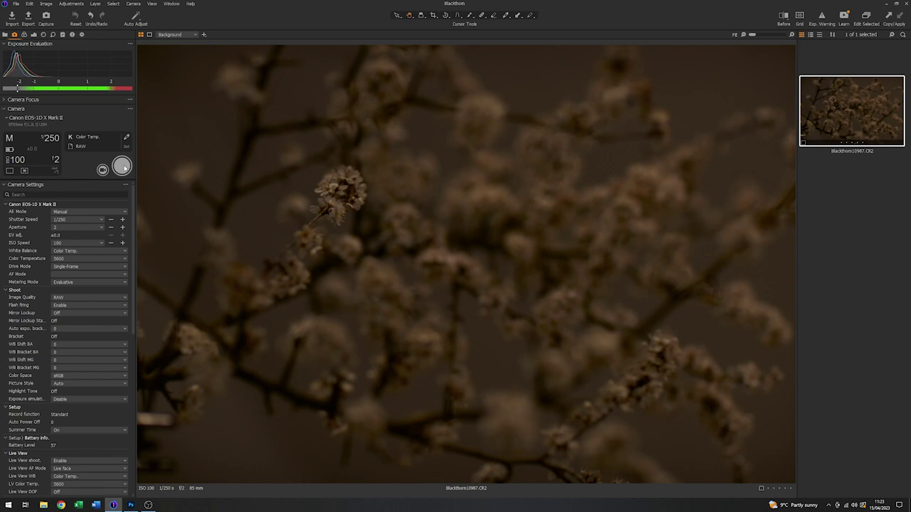
Step: Capture a second frame at f/2 and 1/250 s, Blackthorn10988.CR2
click(123, 167)
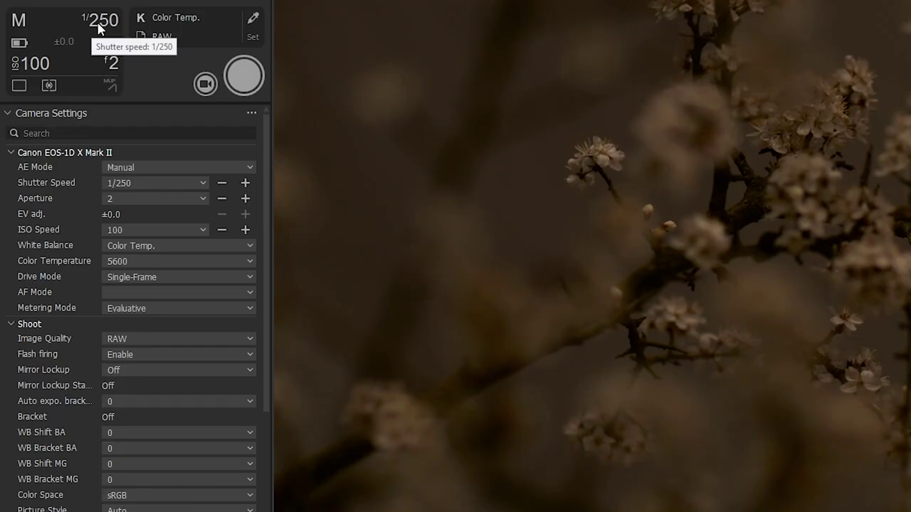
Step: Set the camera's shutter speed to 1/2000 instead of 1/250
click(101, 26)
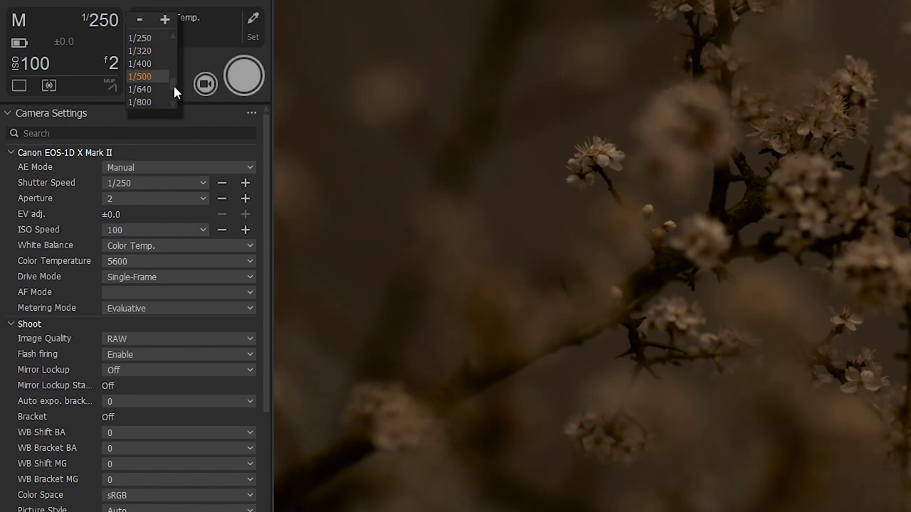
scroll(173, 84, down, 2)
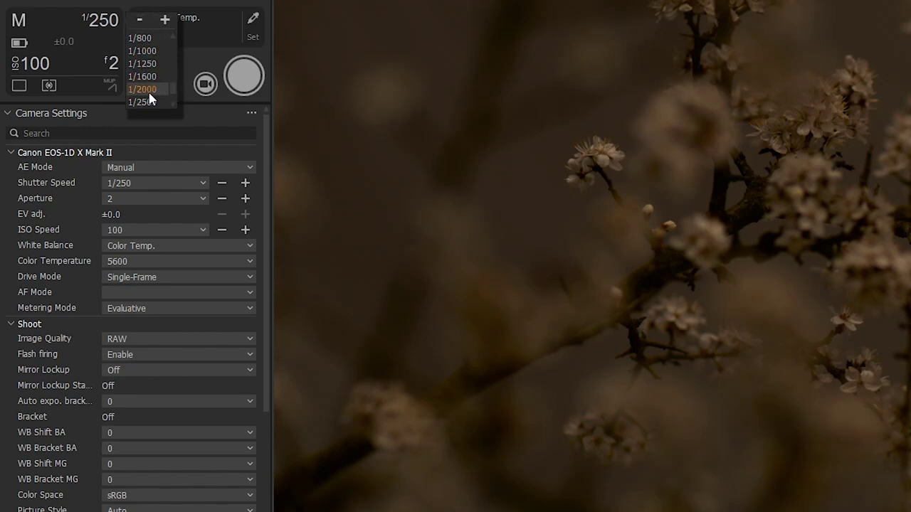
click(151, 90)
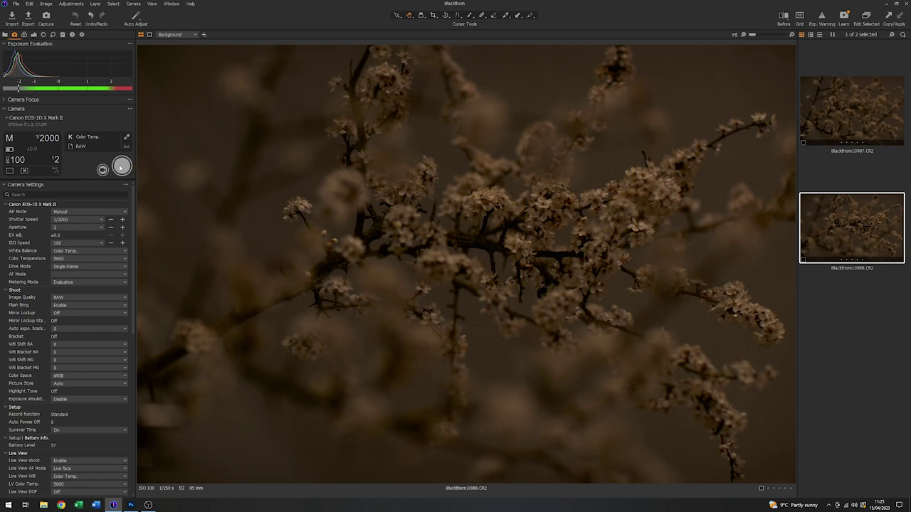
Step: Capture frames at 1/2000 s, ending with the bright high-key Blackthorn10990.CR2
click(120, 167)
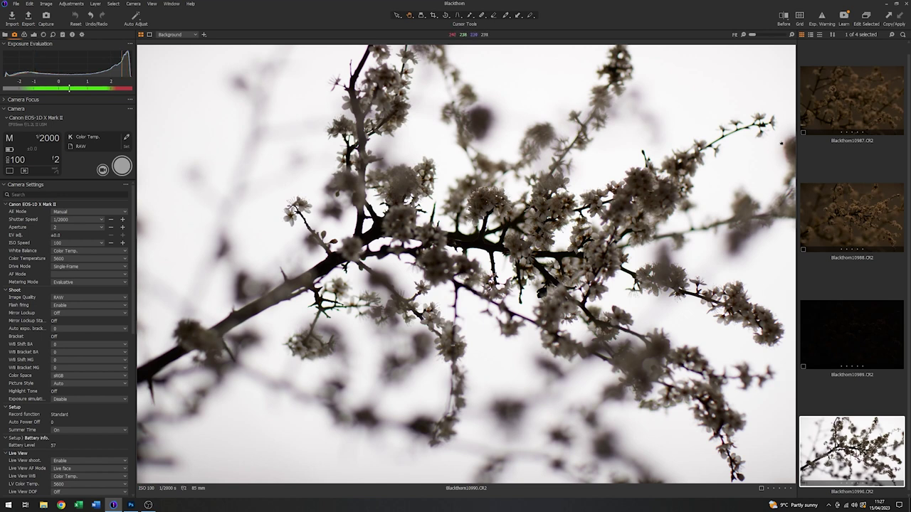
Step: Turn on Exp. Warning to mark the clipped white background in red
click(822, 16)
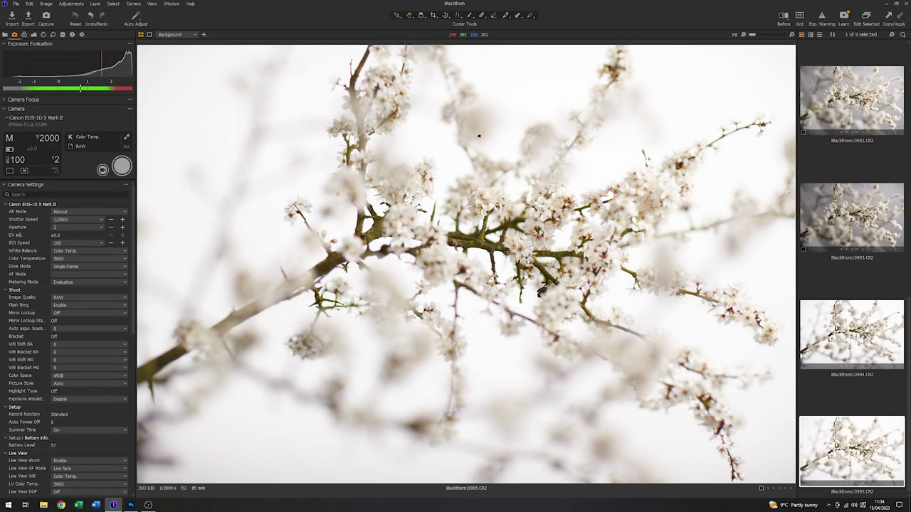
click(852, 334)
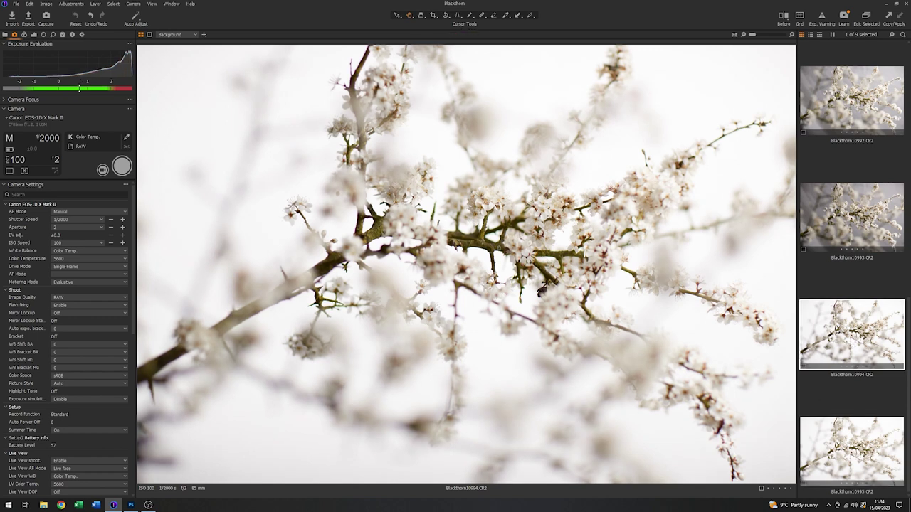
click(851, 452)
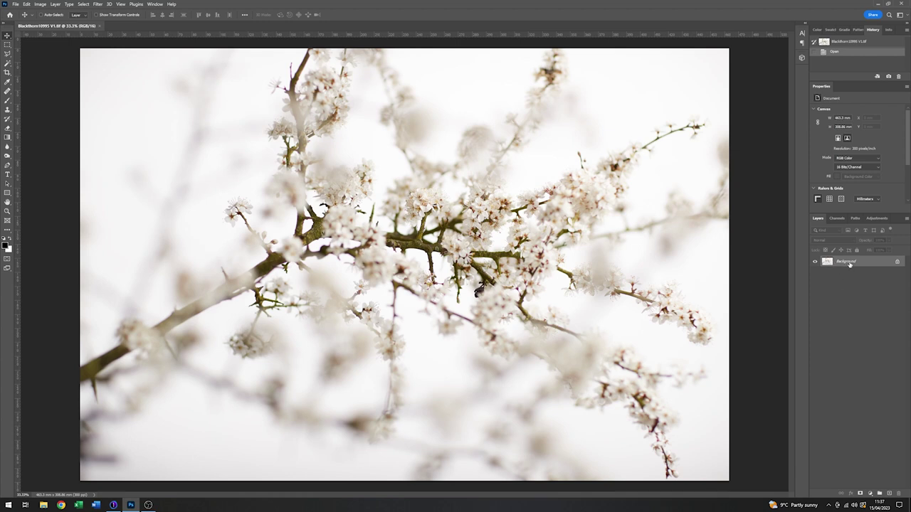
Step: Duplicate the Background layer into a new document named Blackthorn and close the original tif
right_click(850, 264)
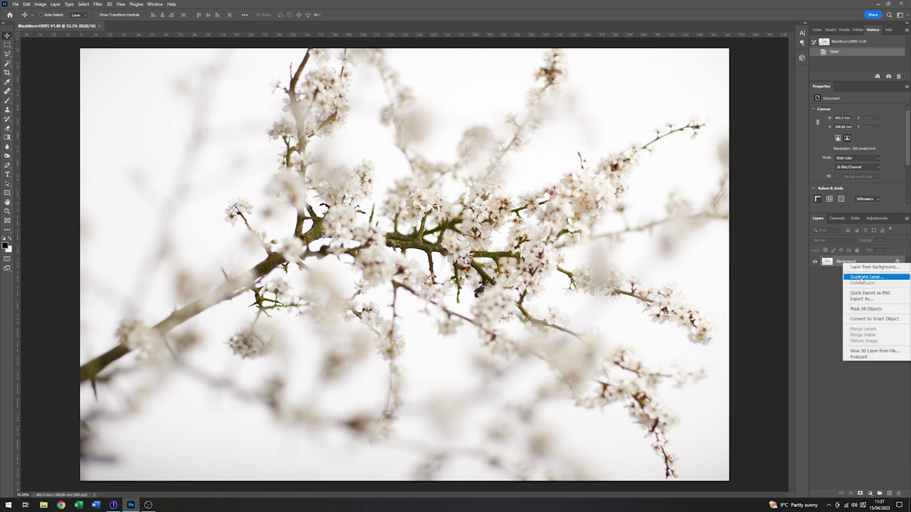
click(865, 277)
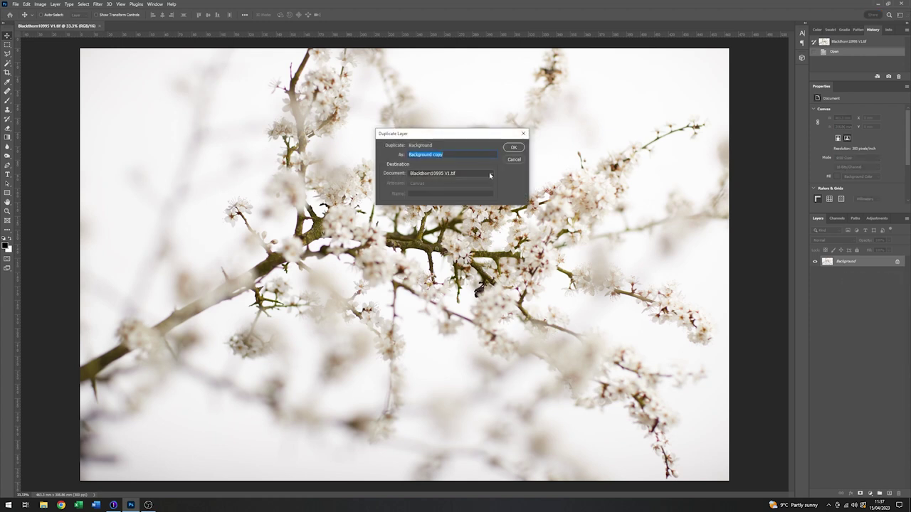
click(489, 172)
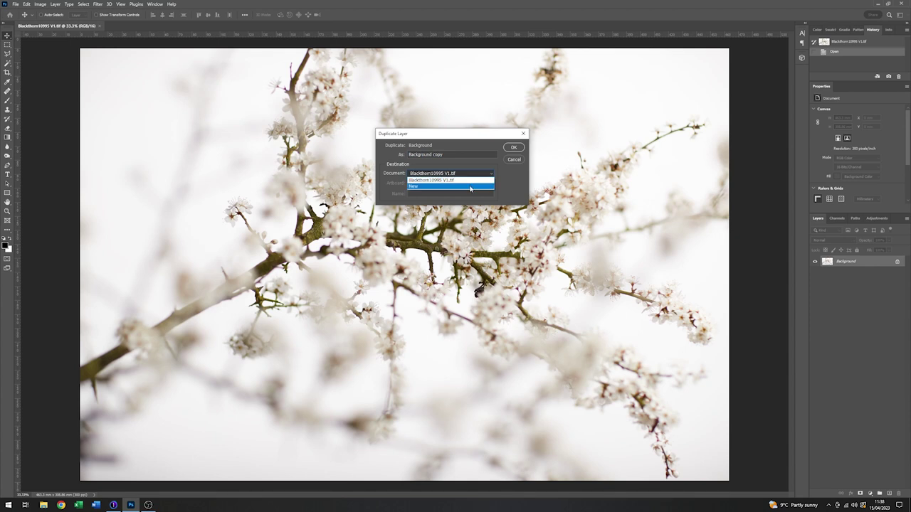
click(469, 187)
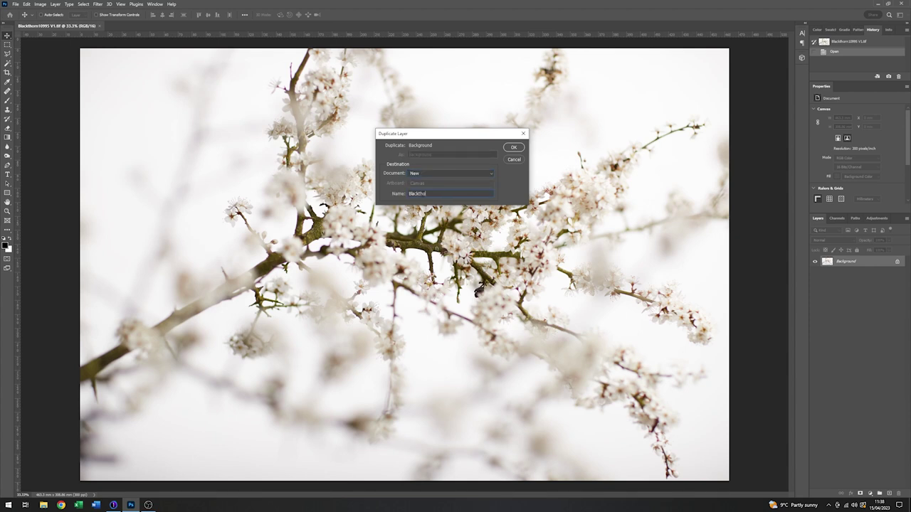
click(513, 148)
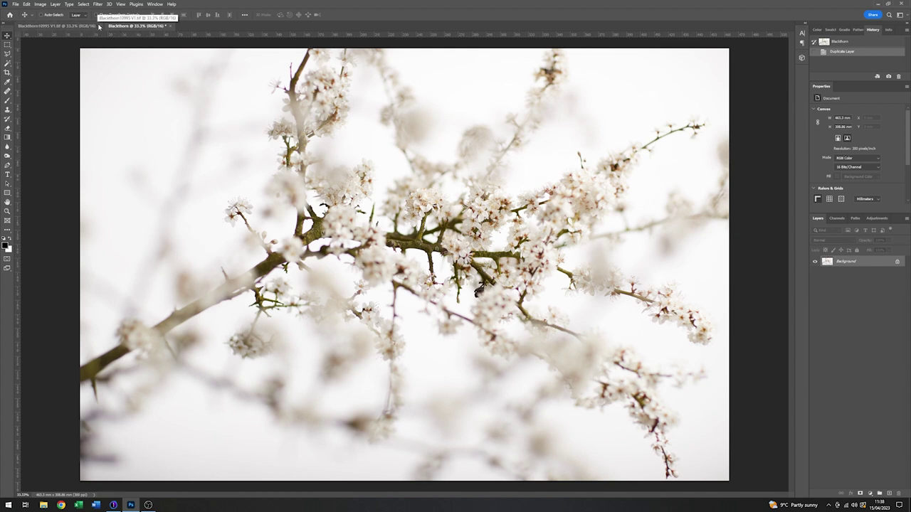
click(99, 27)
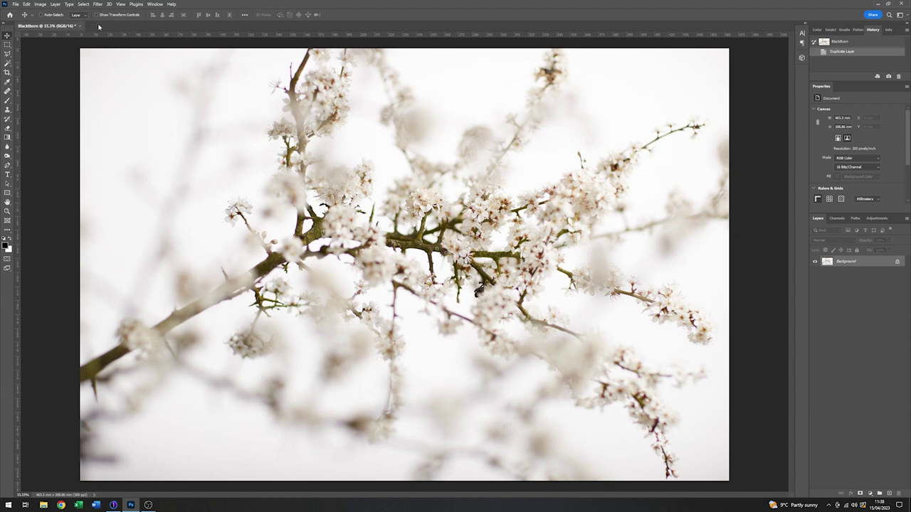
Step: Add Layer 1, fill it with white, and lower its opacity to roughly 30–40%
click(889, 494)
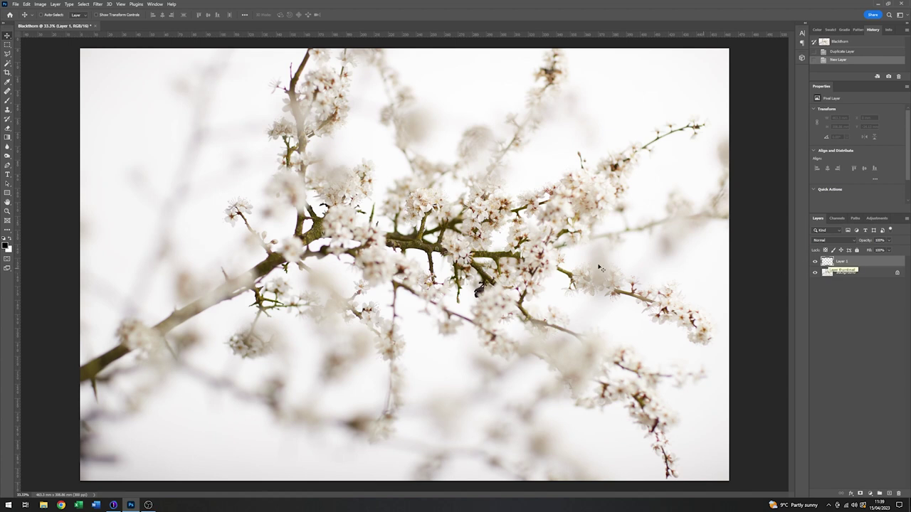
click(10, 239)
key(g)
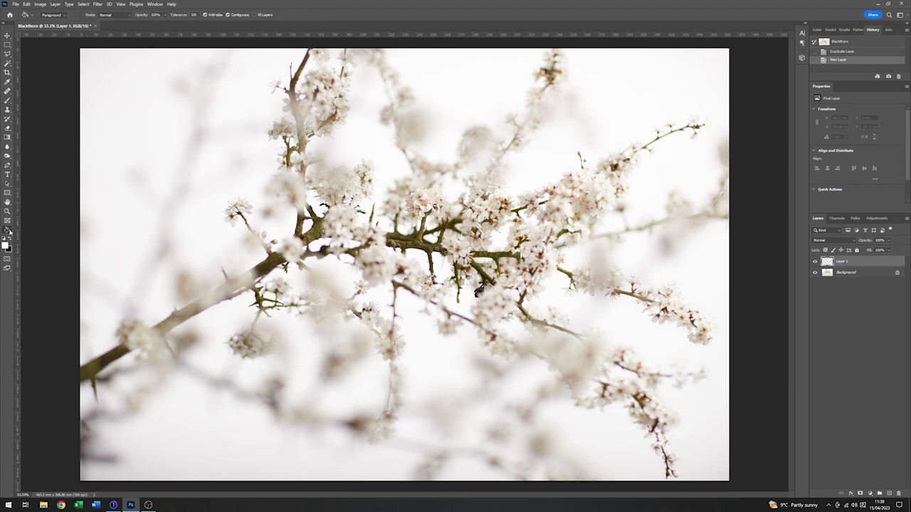
click(242, 236)
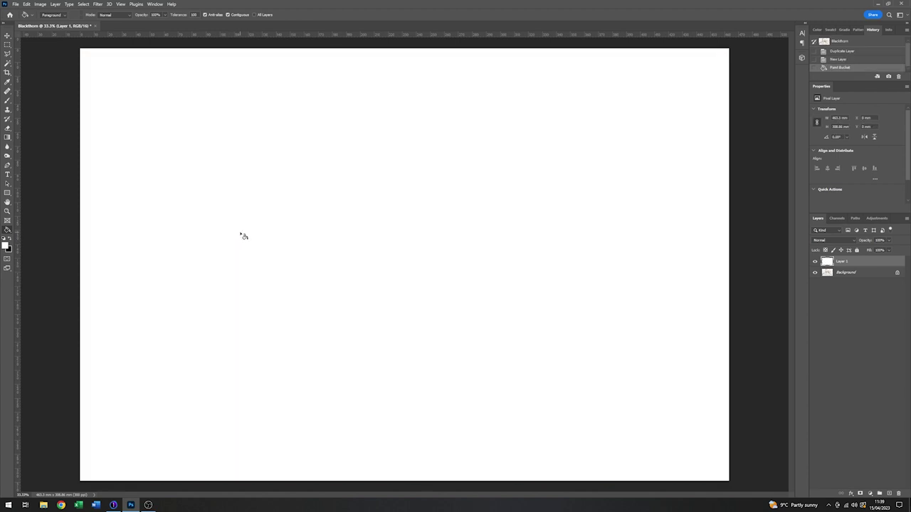
click(888, 240)
drag(889, 249, 869, 247)
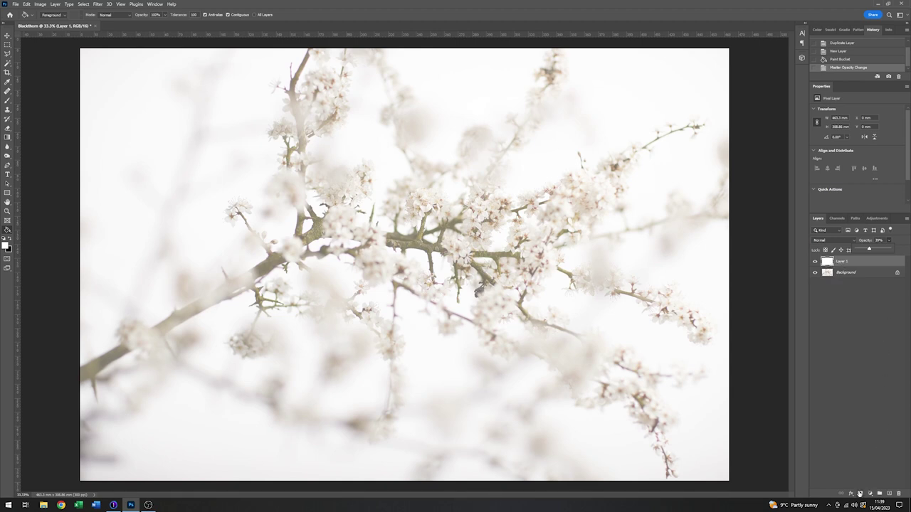
Step: Add a layer mask to the white layer and set up a very large soft brush
click(859, 493)
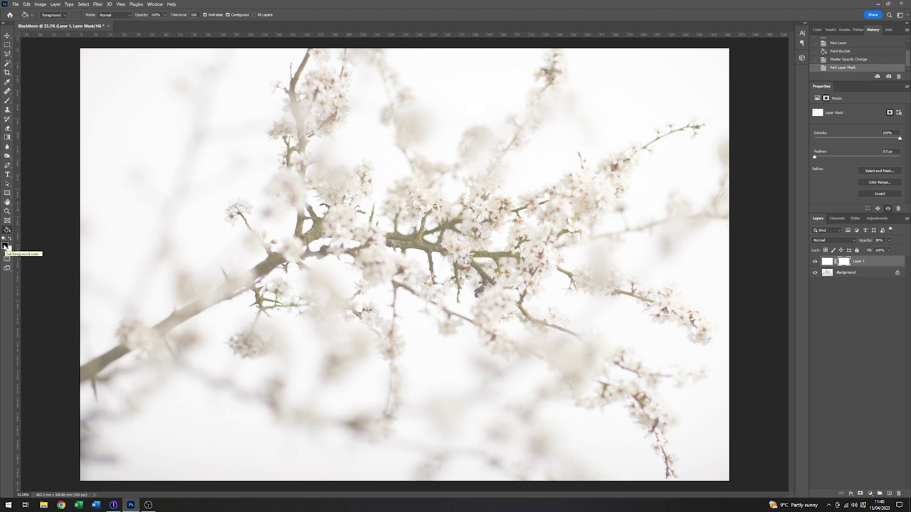
click(8, 101)
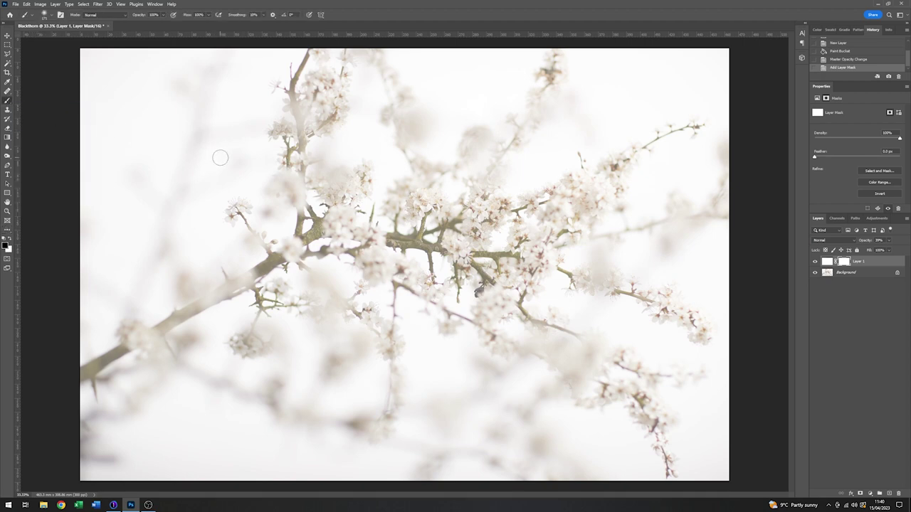
right_click(402, 233)
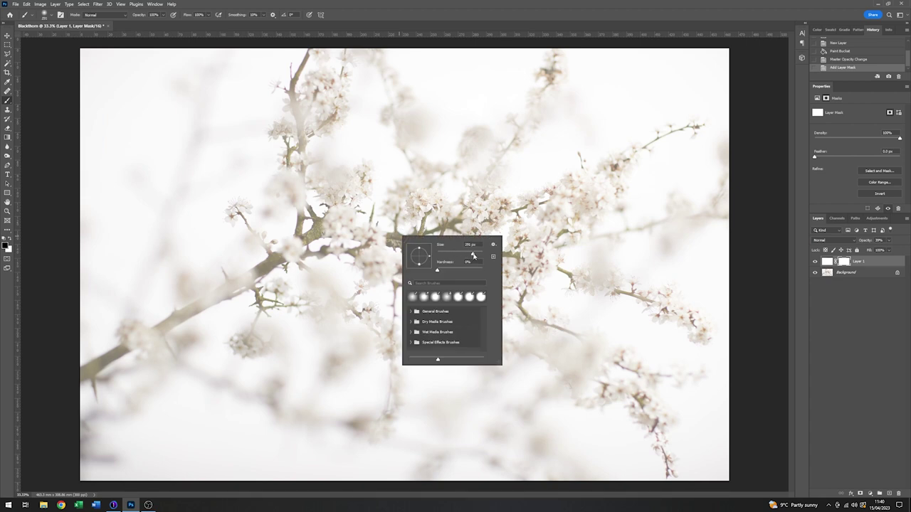
drag(477, 254, 482, 254)
key(Return)
Step: Paint black over the centre to reveal the branches, then toggle the layer to compare
click(413, 236)
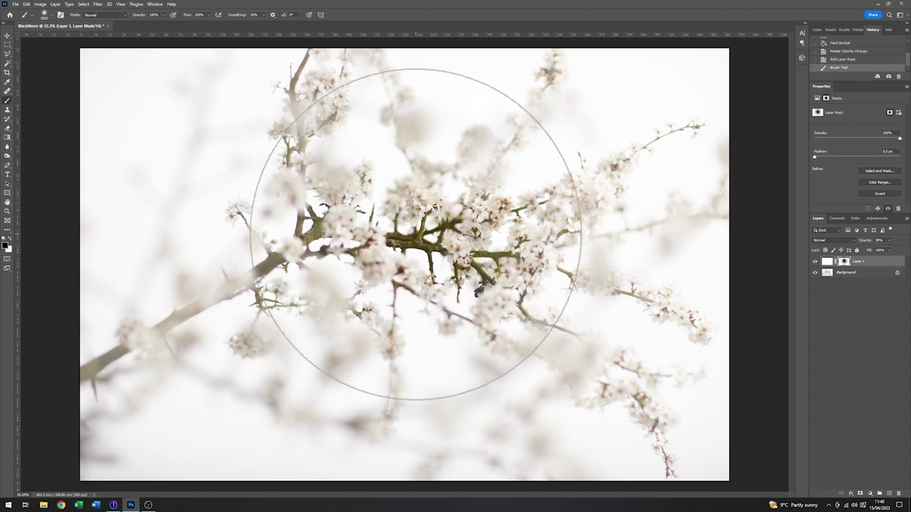
click(412, 282)
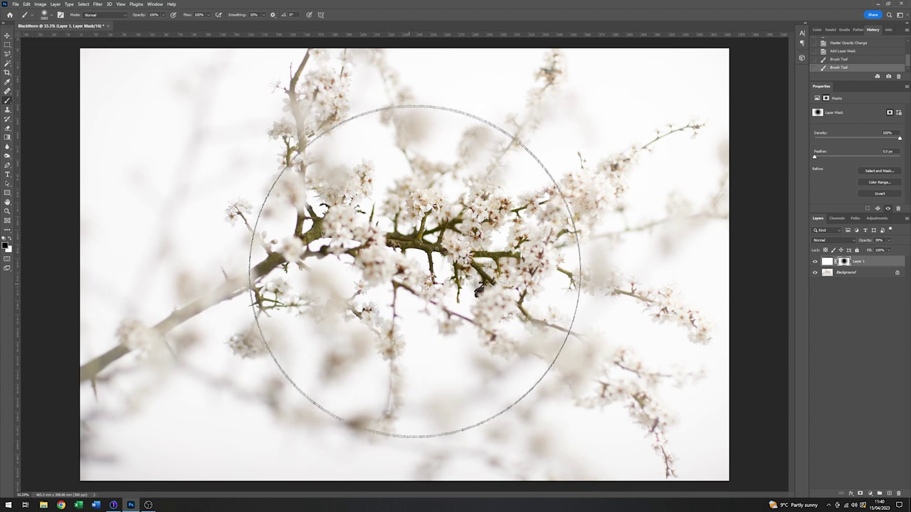
click(418, 251)
click(413, 254)
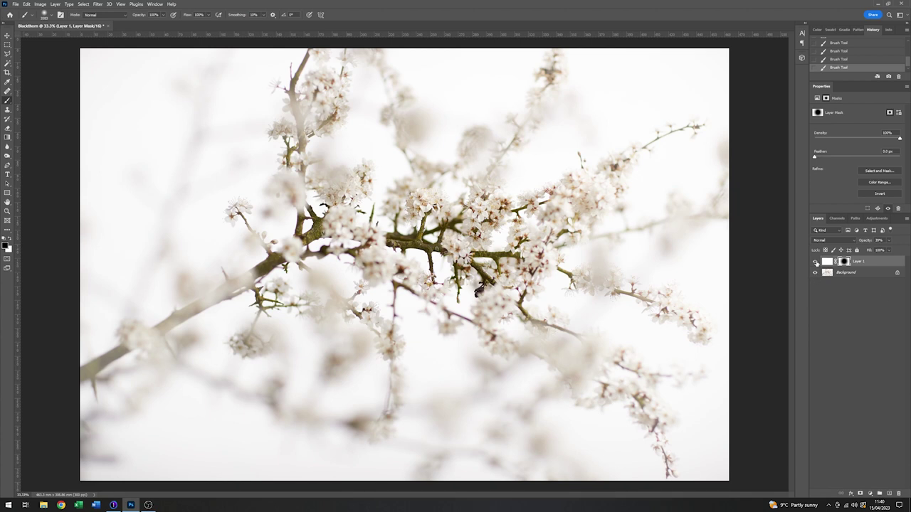
click(816, 262)
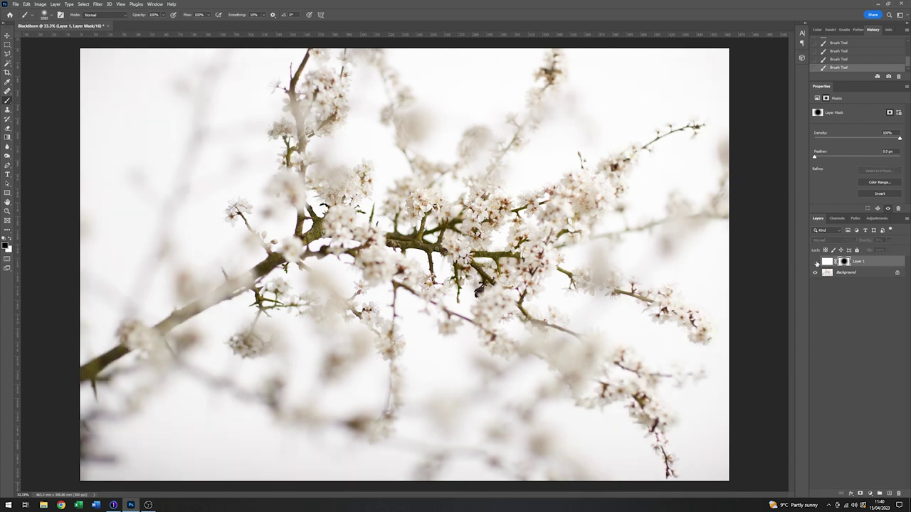
click(816, 262)
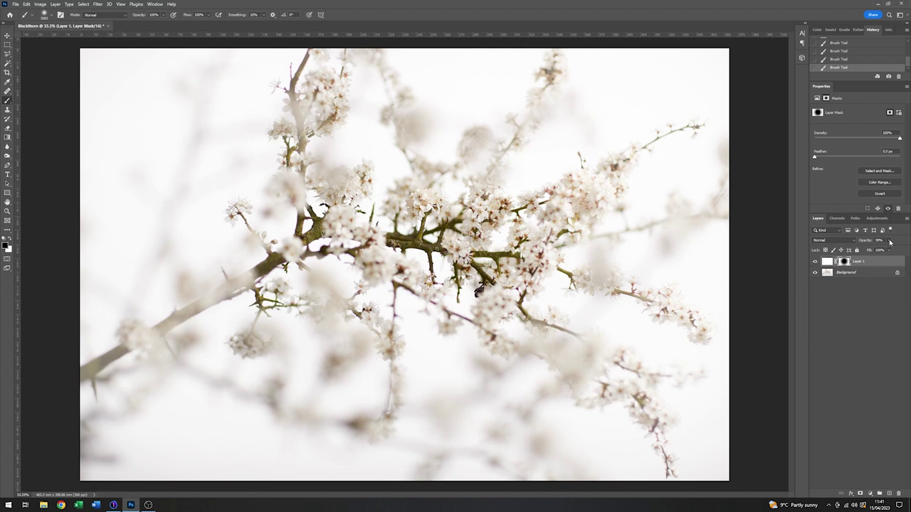
Step: Set Layer 1's opacity to 62% after trying 80% and 70%, then compare with it hidden
click(889, 240)
drag(886, 250, 899, 252)
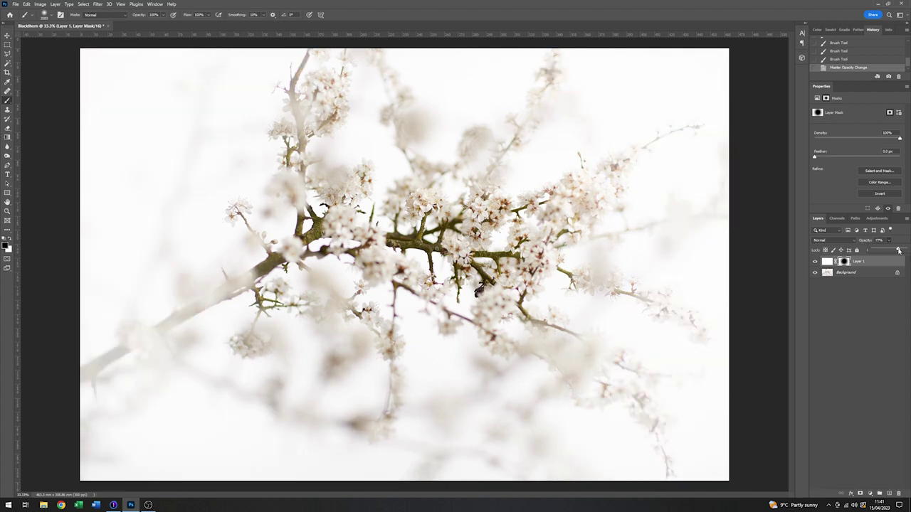
drag(898, 251, 896, 251)
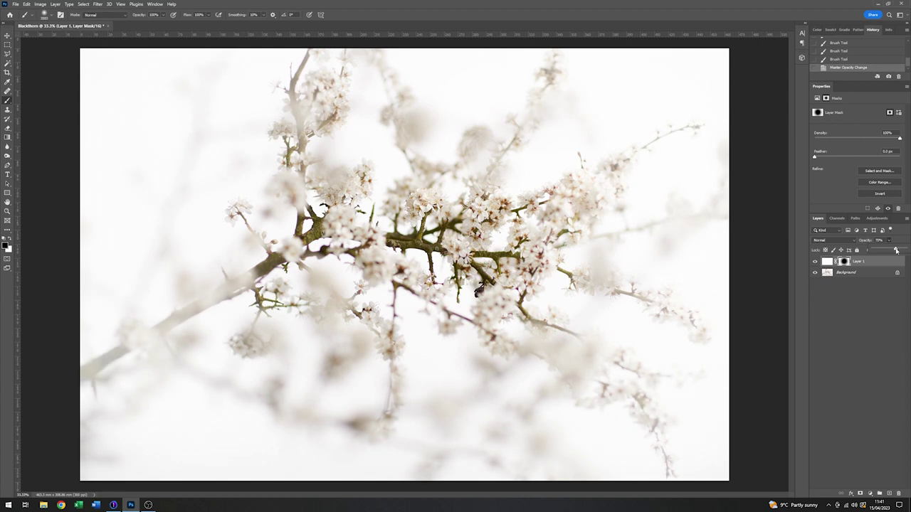
drag(896, 250, 893, 252)
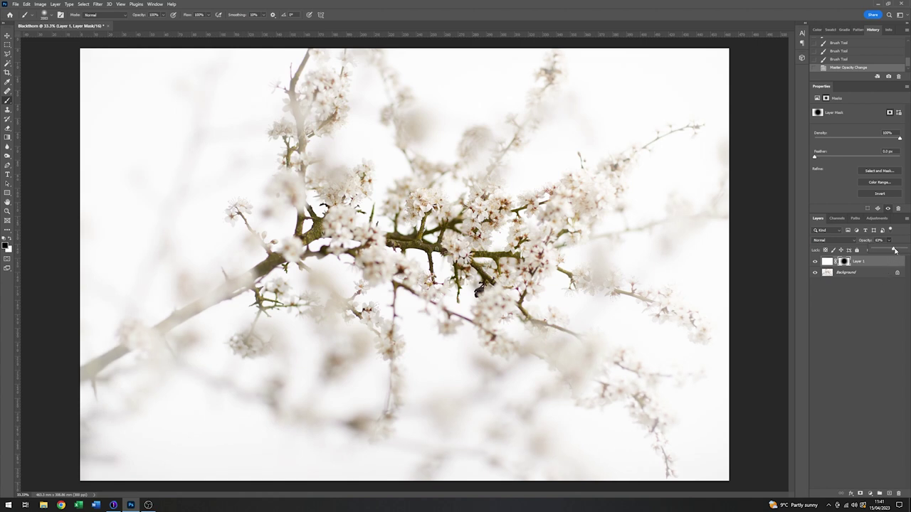
drag(895, 251, 893, 251)
click(815, 261)
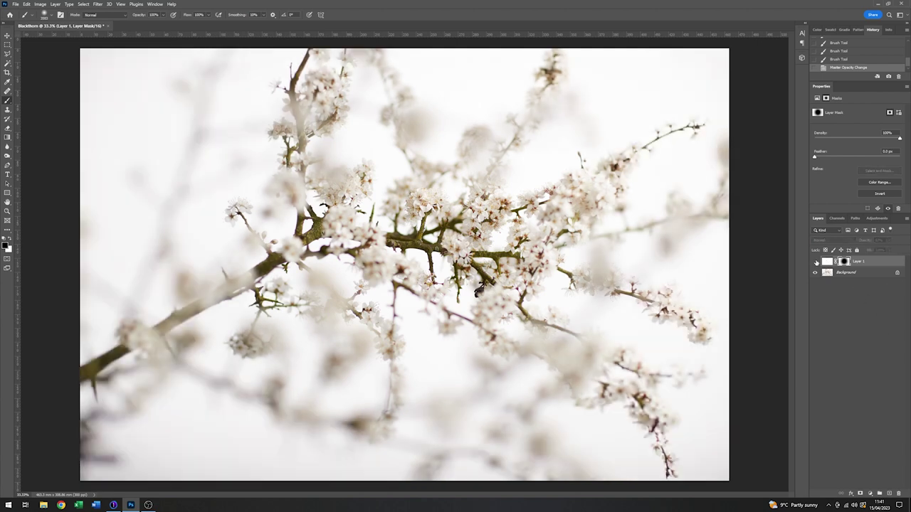
click(816, 262)
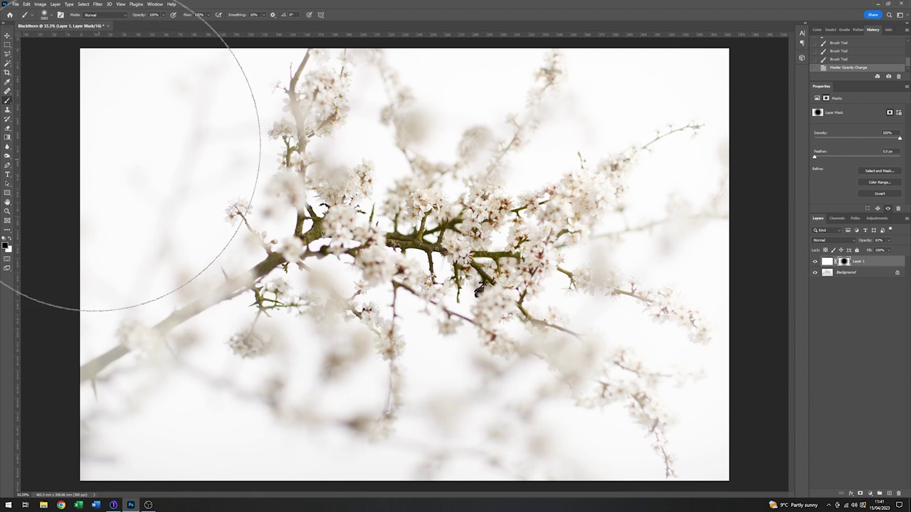
Step: Crop the Blackthorn image to a 16 : 9 ratio, trimming the top and bottom
click(7, 72)
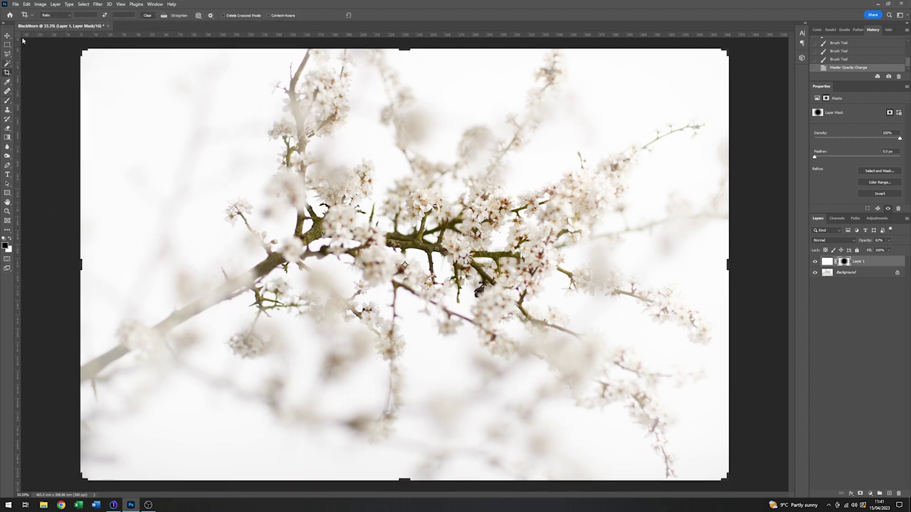
click(70, 16)
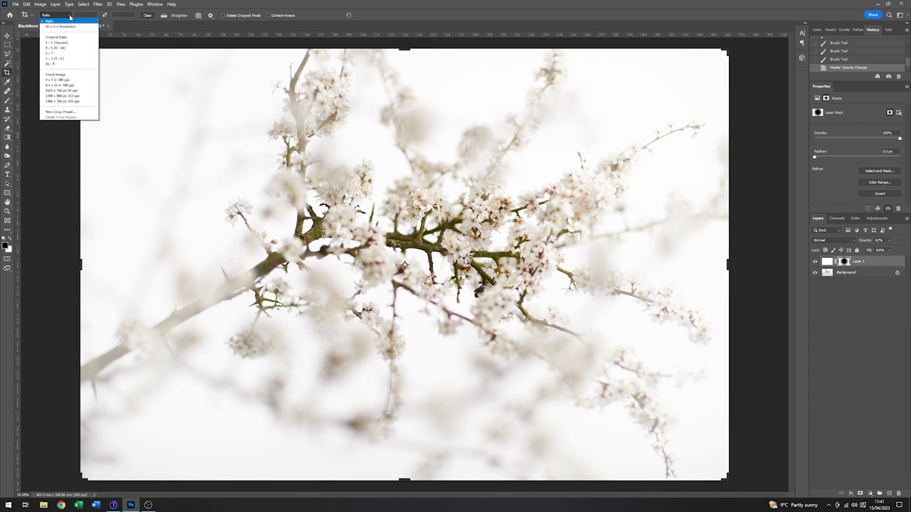
click(49, 65)
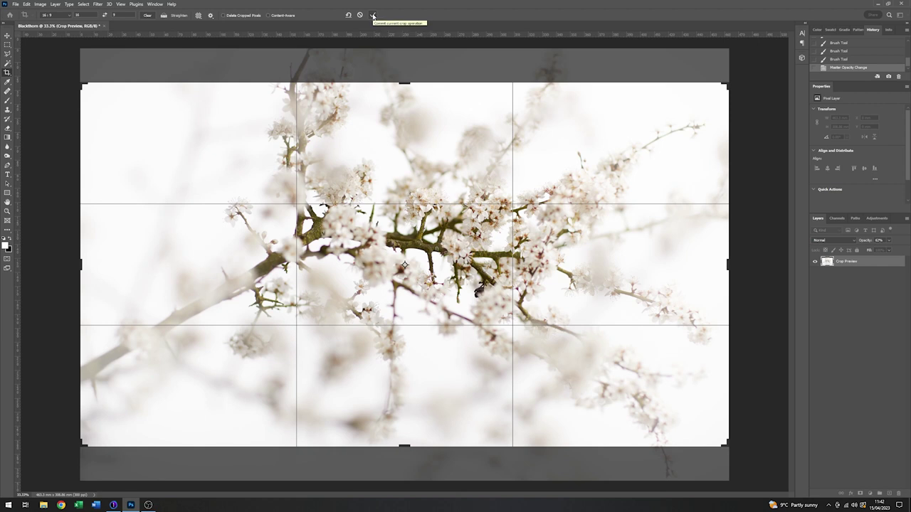
click(373, 16)
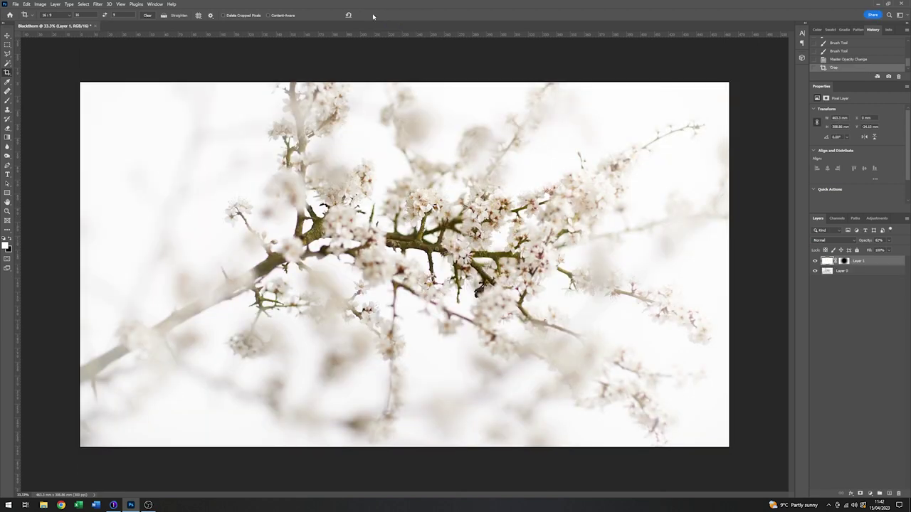